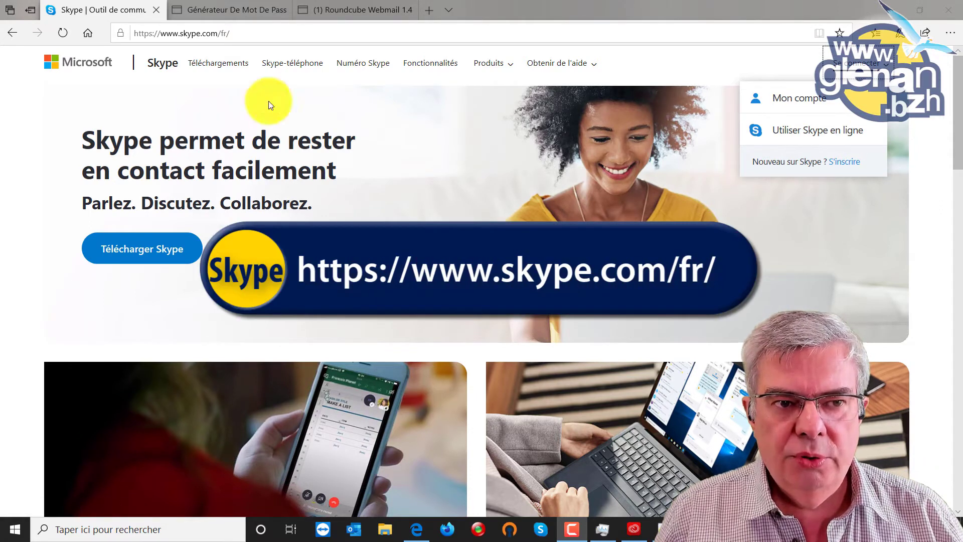
- Go from the French Skype homepage to the Télécharger Skype download page
left_click(176, 256)
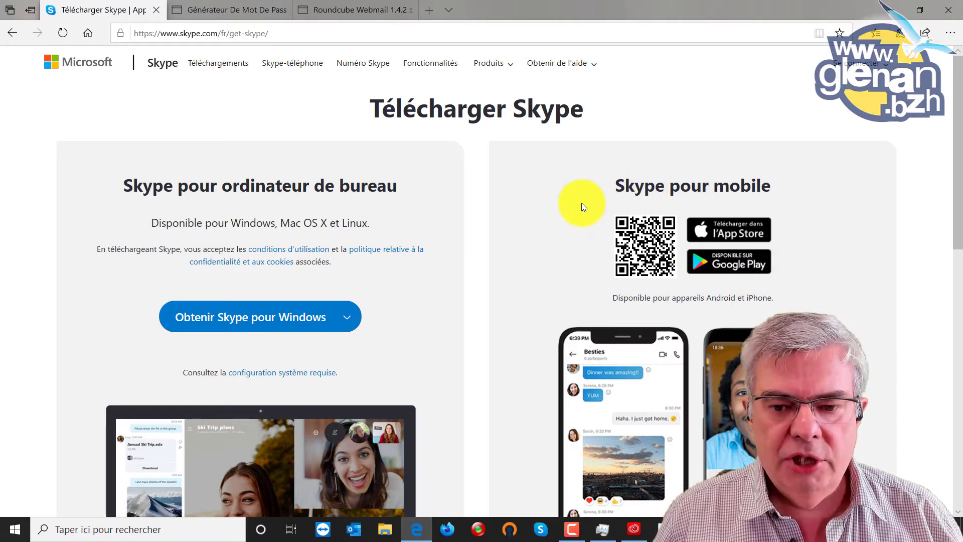
- Start downloading Skype for Windows, the Skype-8.58.0.93.exe installer
scroll(579, 205, "down", 3)
scroll(579, 206, "up", 3)
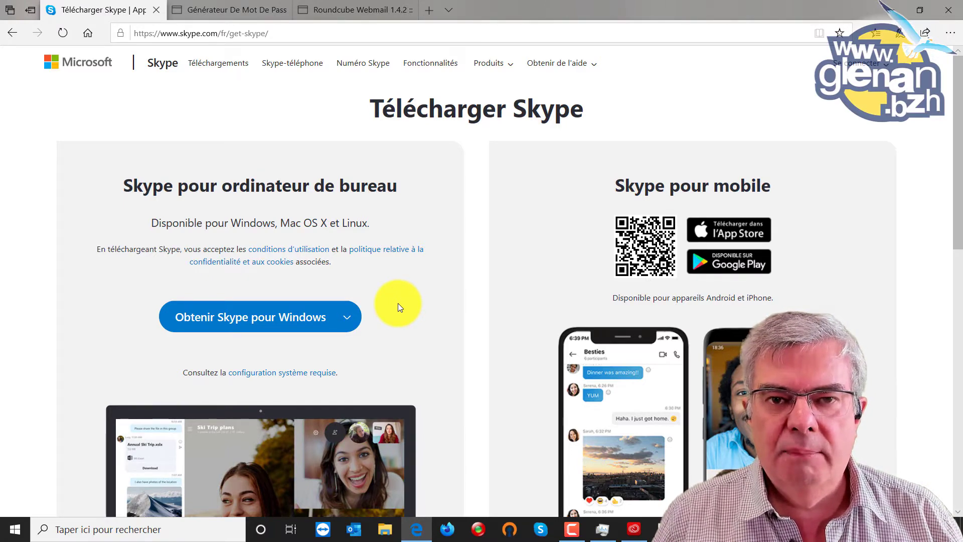
scroll(400, 301, "down", 3)
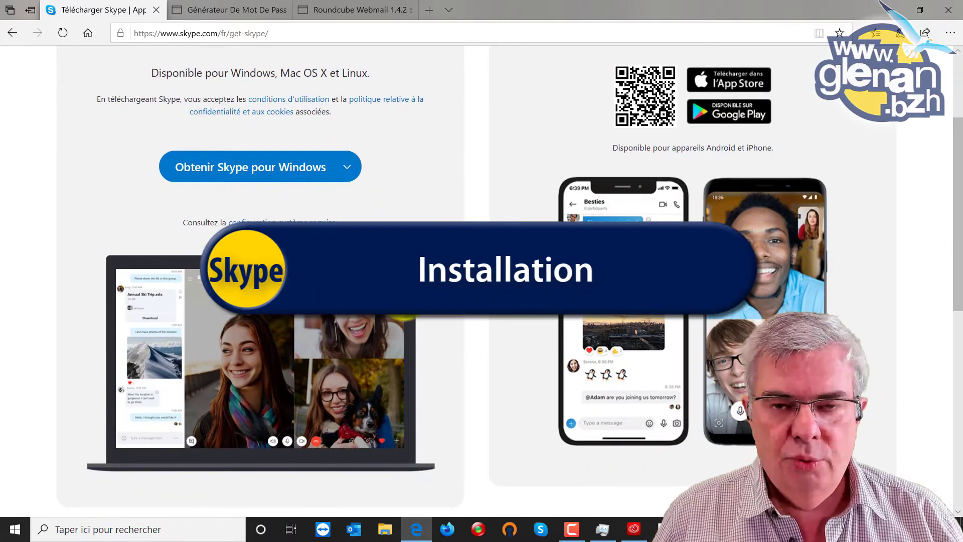
left_click(265, 172)
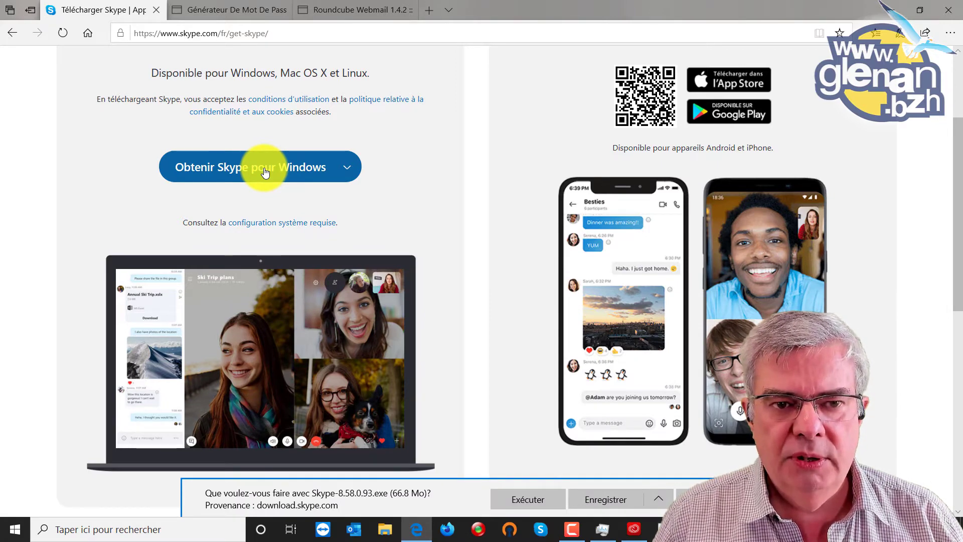
- Run the downloaded Skype-8.58.0.93.exe setup until it reaches the Prêt à installer page
left_click(527, 499)
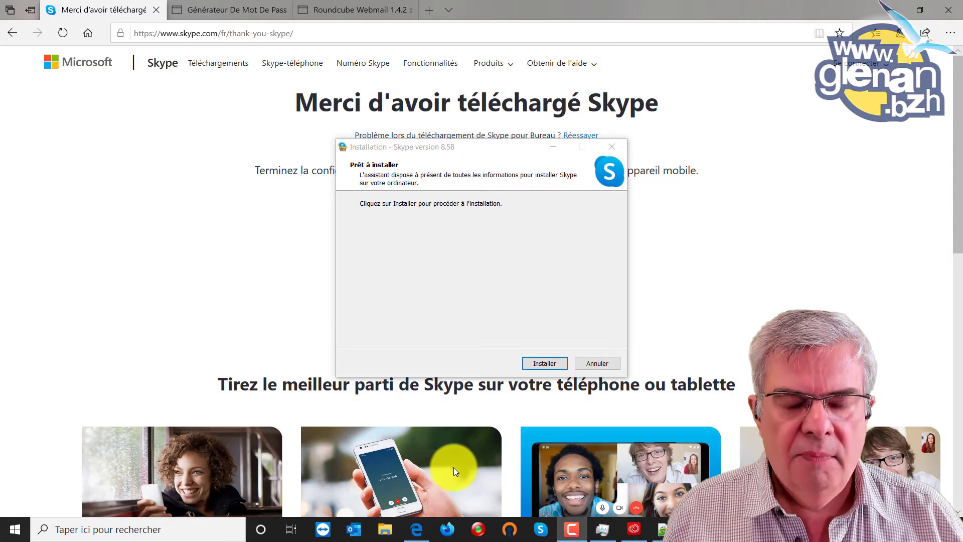
- Install Skype 8.58, pass the C'est parti welcome screen, and reach the Connexion form
left_click(551, 362)
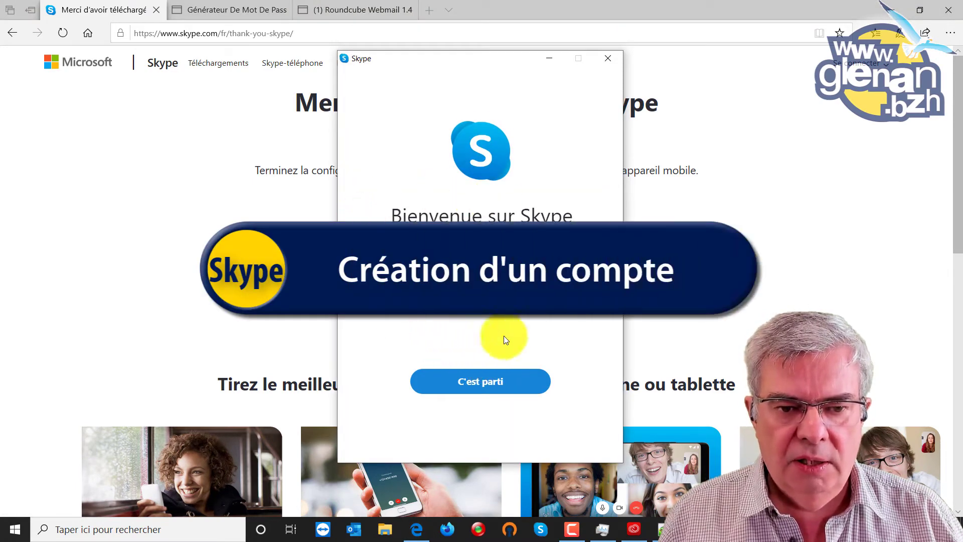
left_click(480, 382)
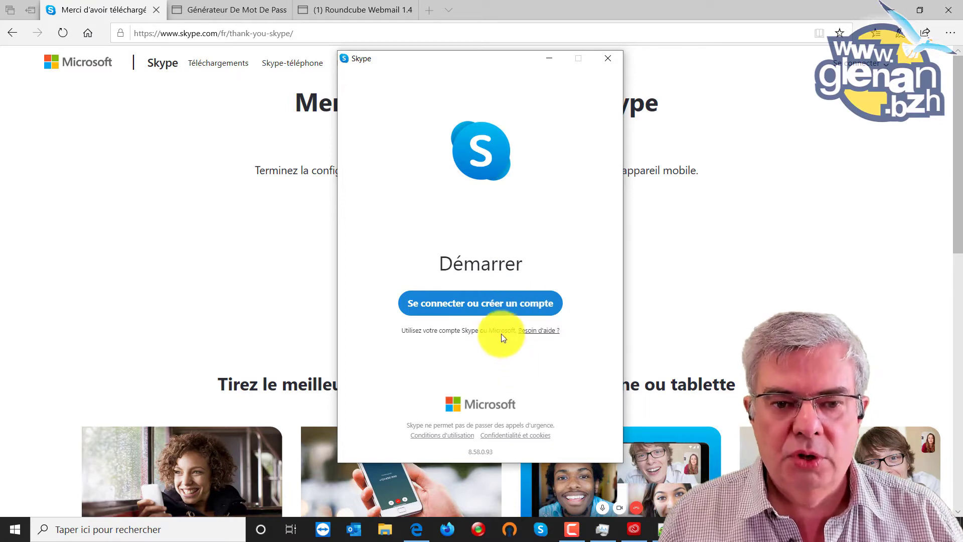
left_click(501, 303)
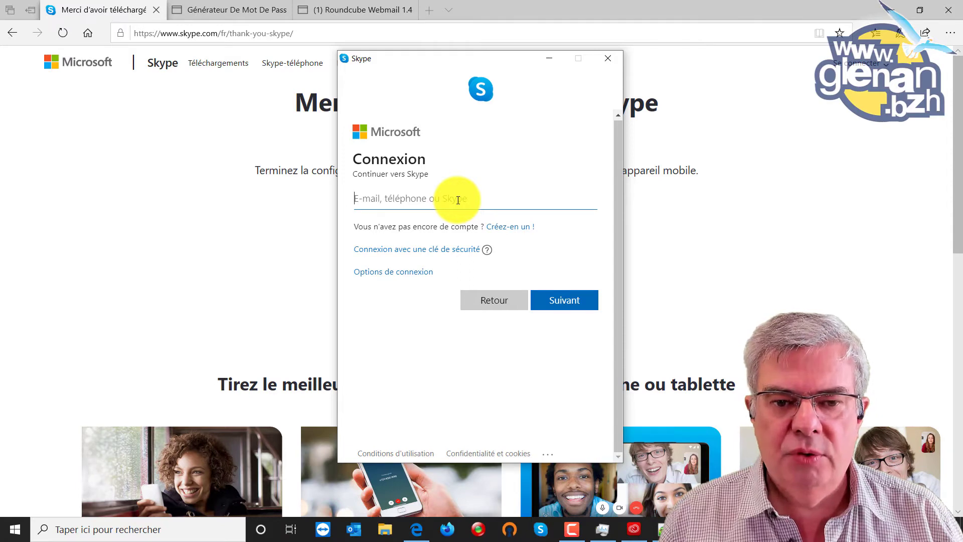
- Choose Créez-en un ! to start creating a new Microsoft account
left_click(514, 230)
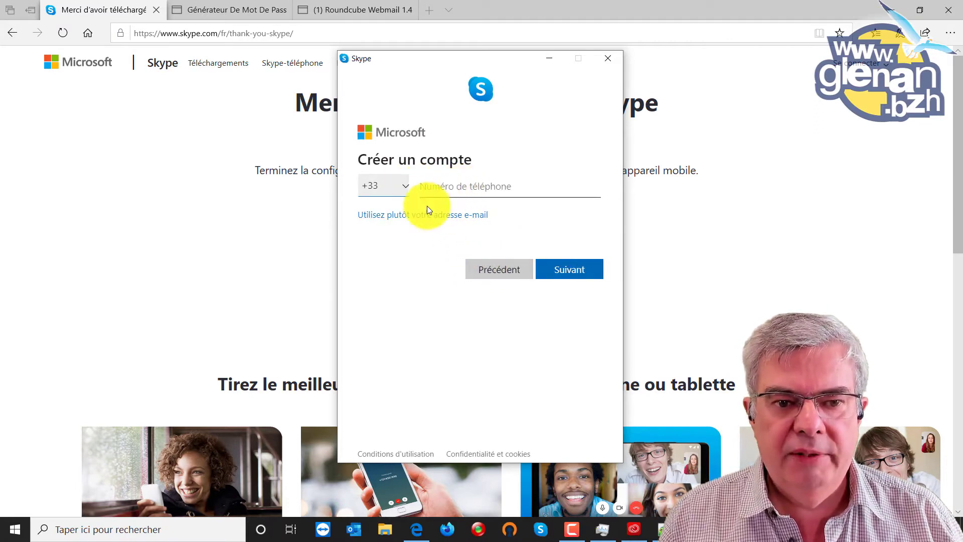
- Register the new account with an e-mail address instead of a phone number
left_click(414, 215)
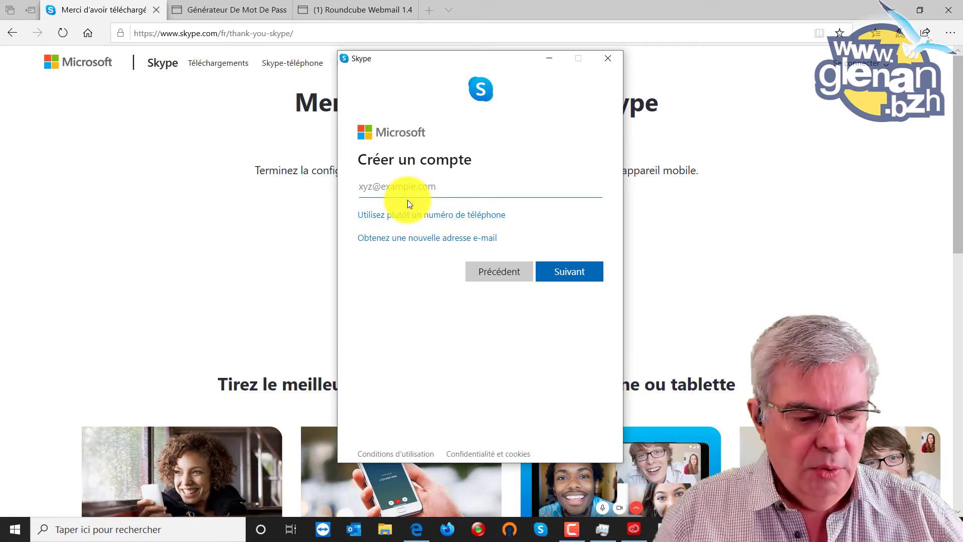
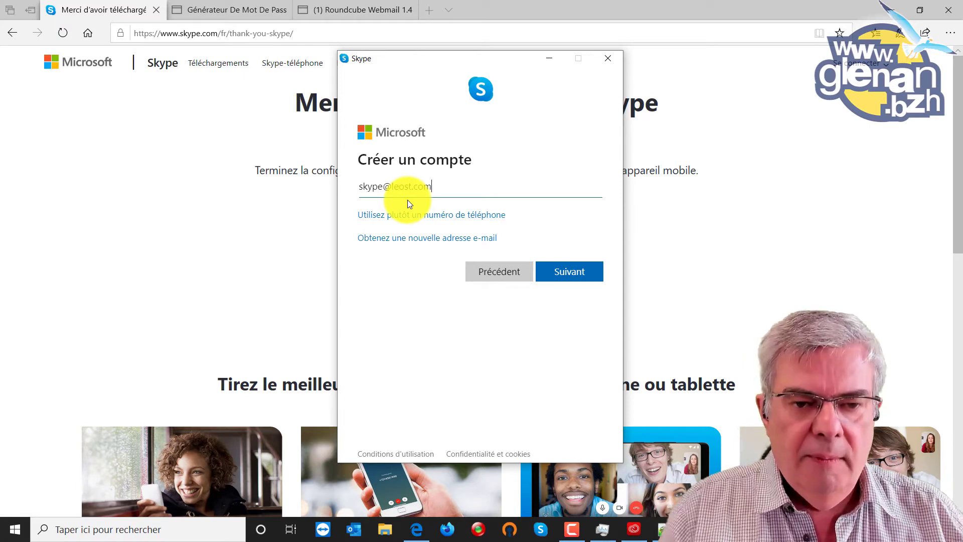
left_click(575, 282)
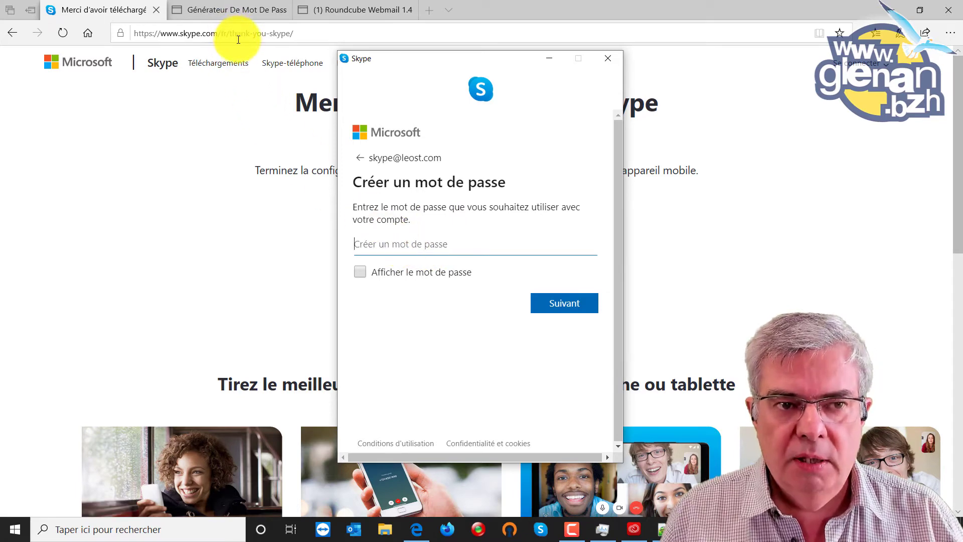
- Generate and select a random 9-character password on motdepasse.xyz, then return to the Skype tab
left_click(241, 7)
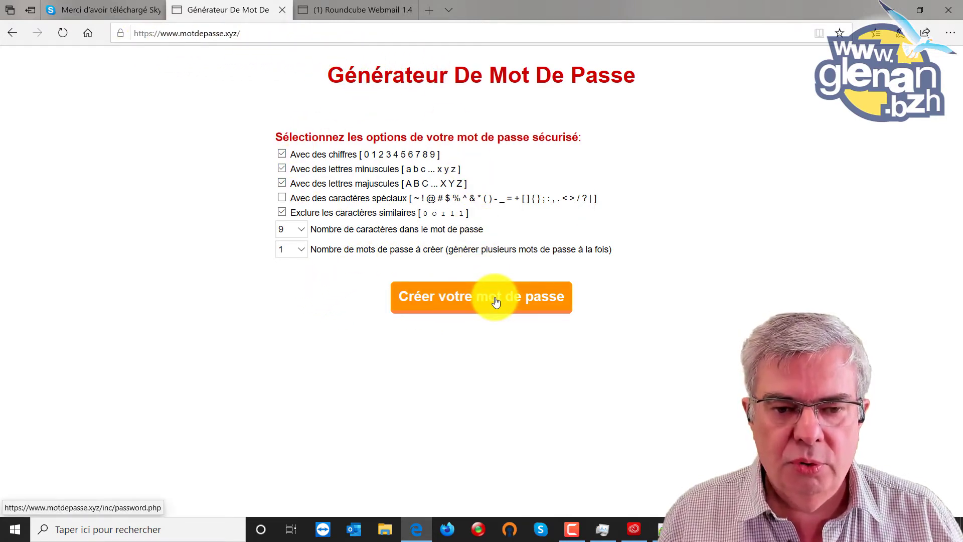
left_click(470, 295)
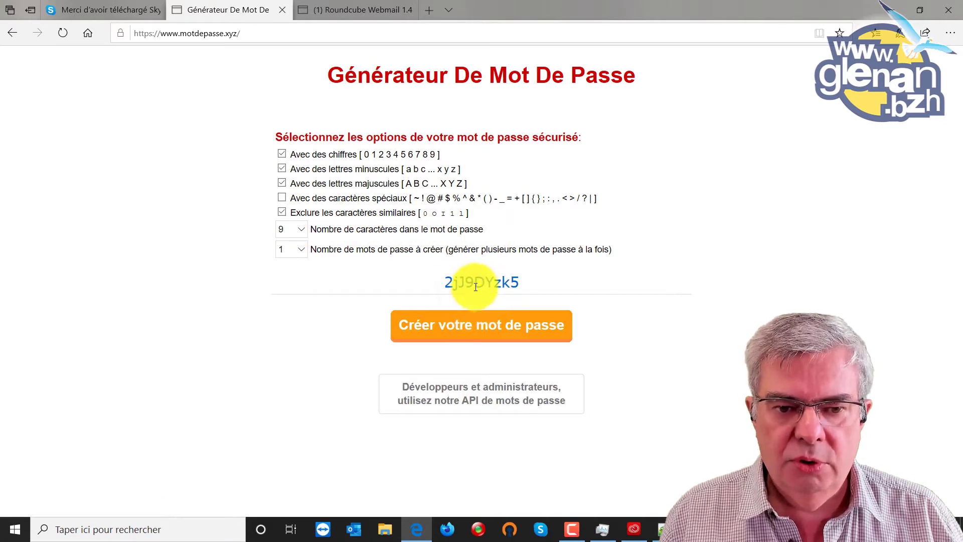
left_click(476, 282)
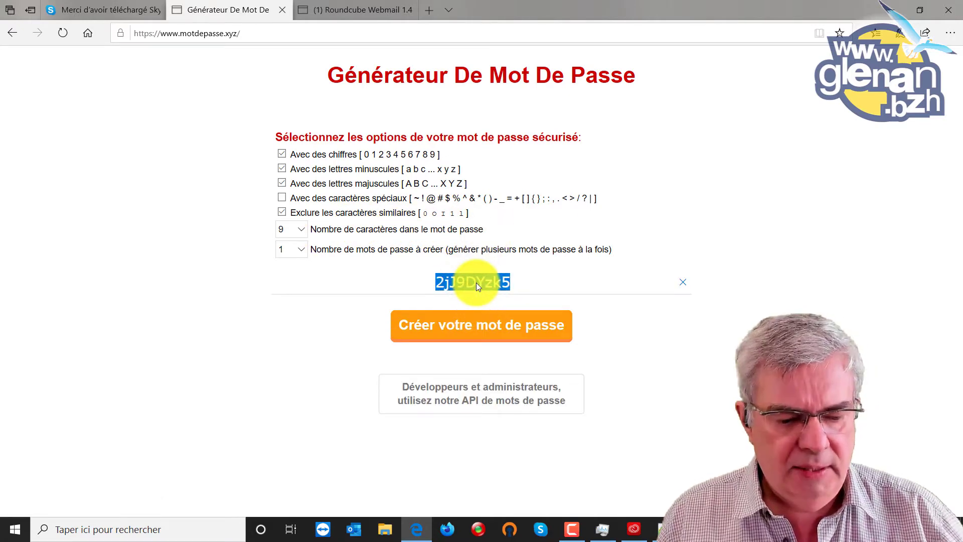
left_click(113, 15)
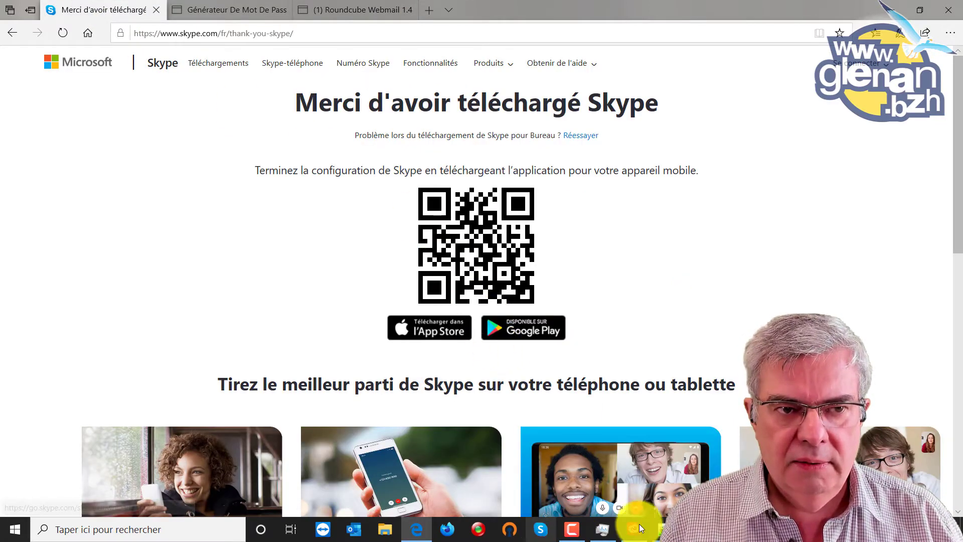
- Paste the generated password as the new account's password and submit it
left_click(696, 529)
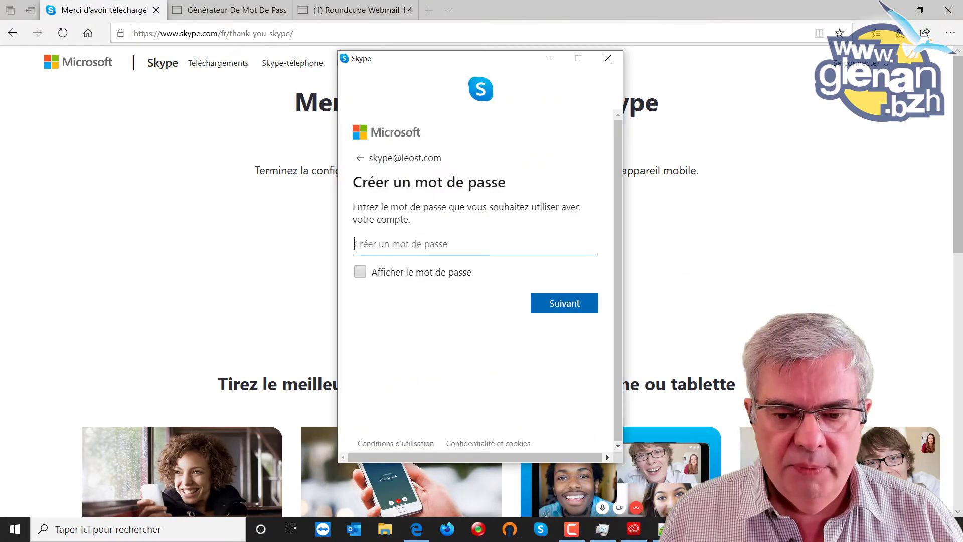
left_click(384, 245)
key("ctrl+v")
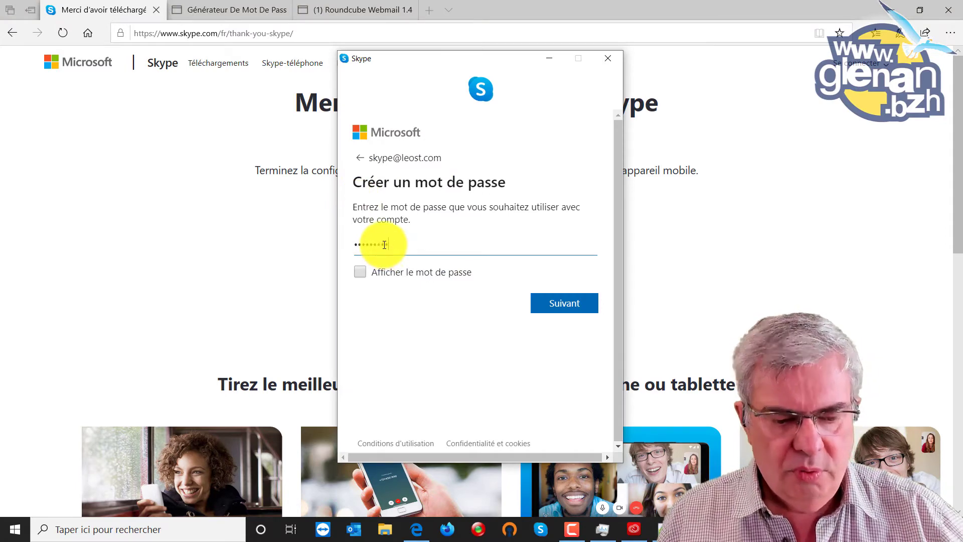
left_click(556, 305)
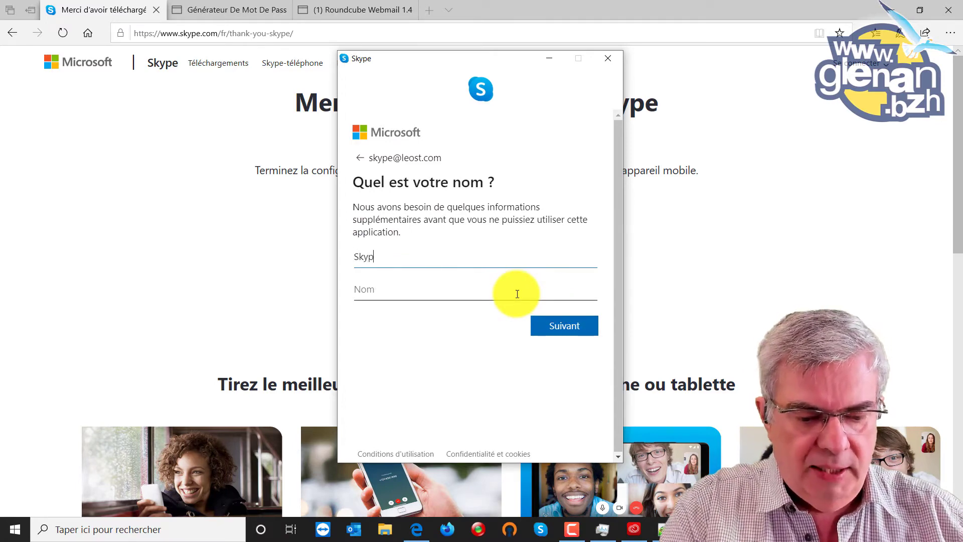
- Enter the account holder's first and last name and continue
type("e")
left_click(517, 294)
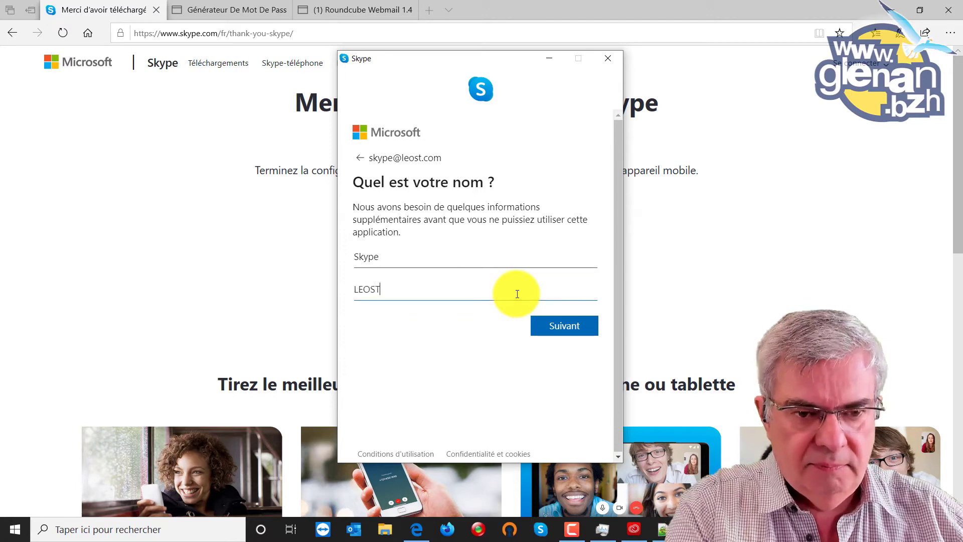
left_click(569, 326)
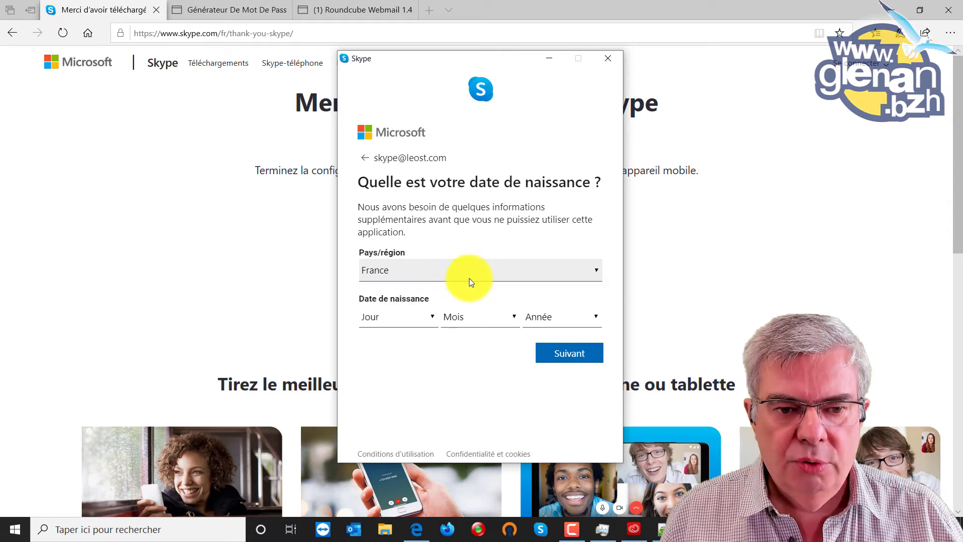
- Set the birth date to 1 avril 1980, with country France, and submit it
left_click(417, 317)
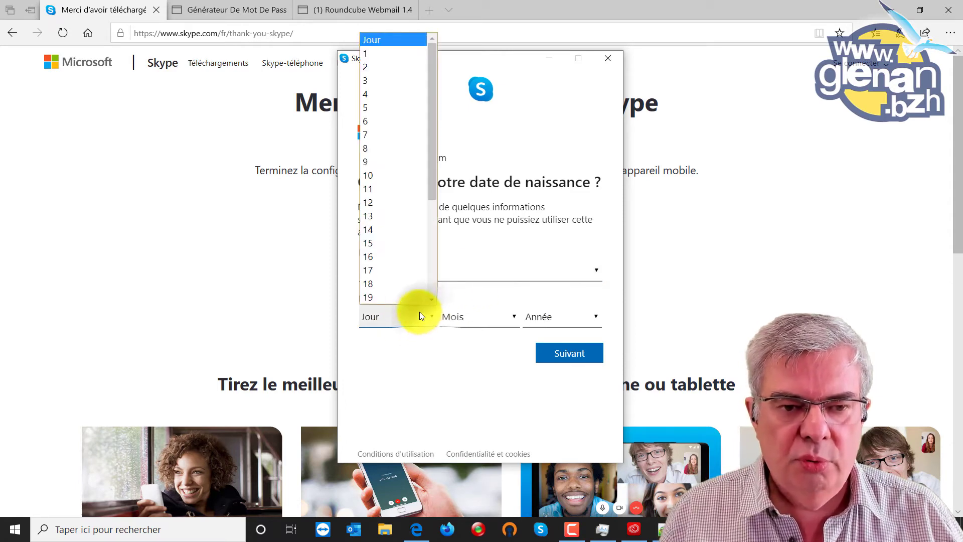
scroll(384, 52, "up", 1)
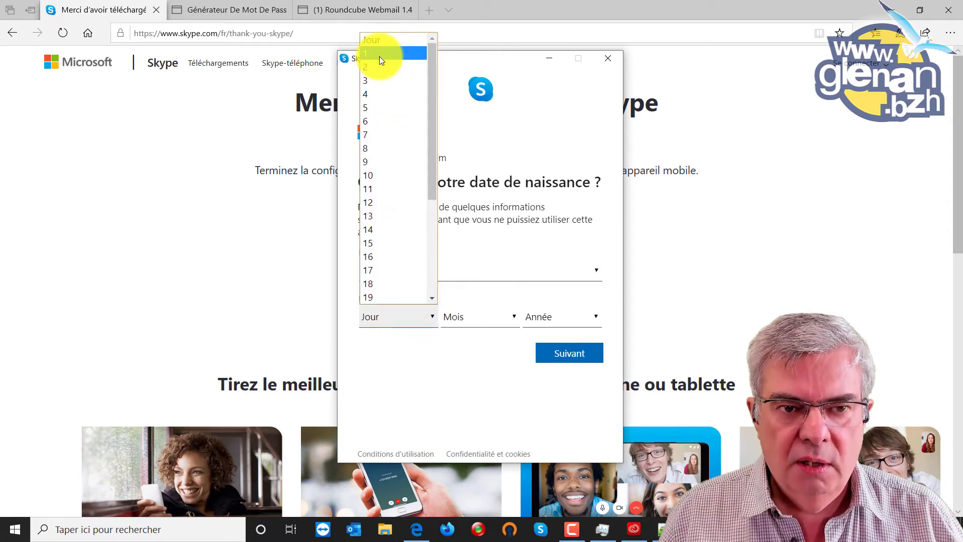
left_click(379, 56)
left_click(515, 319)
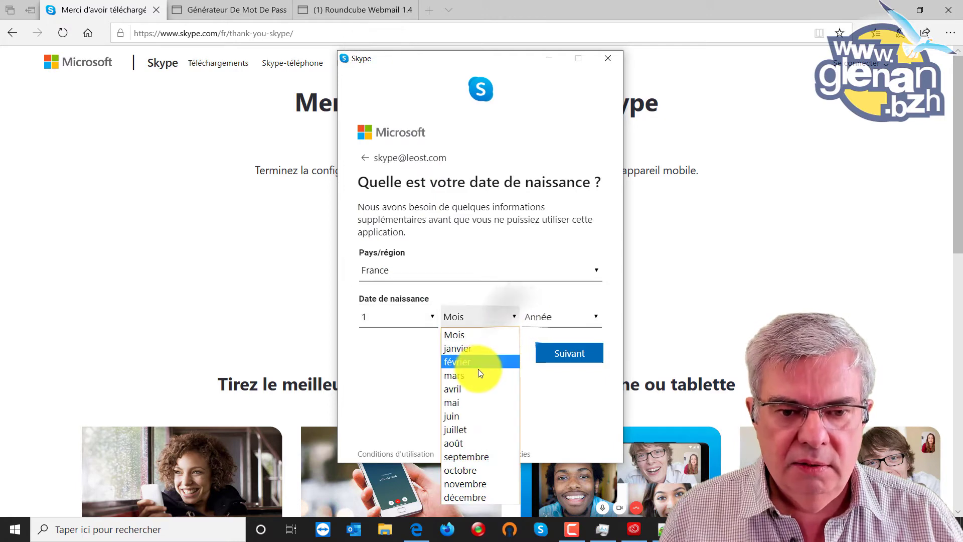
left_click(471, 390)
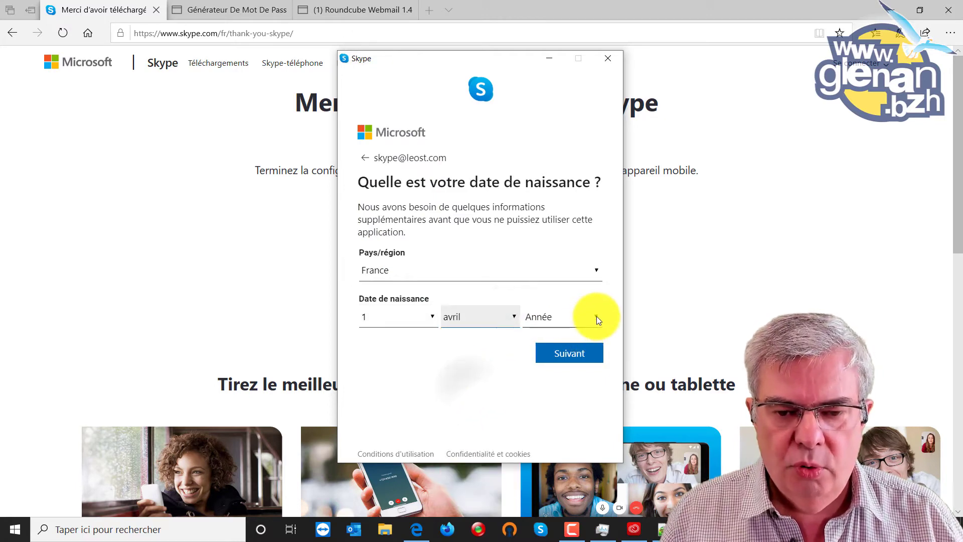
left_click(596, 316)
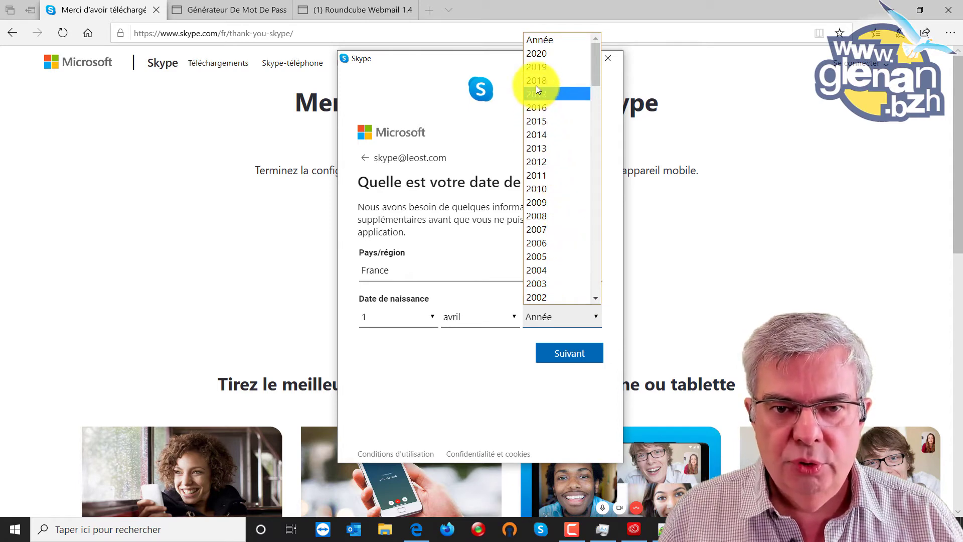
scroll(554, 233, "down", 8)
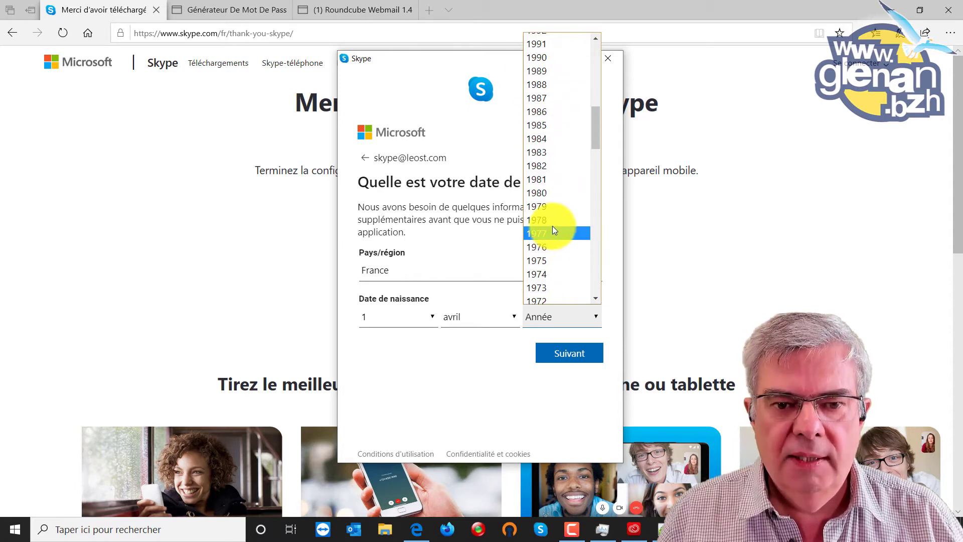
left_click(549, 193)
left_click(560, 347)
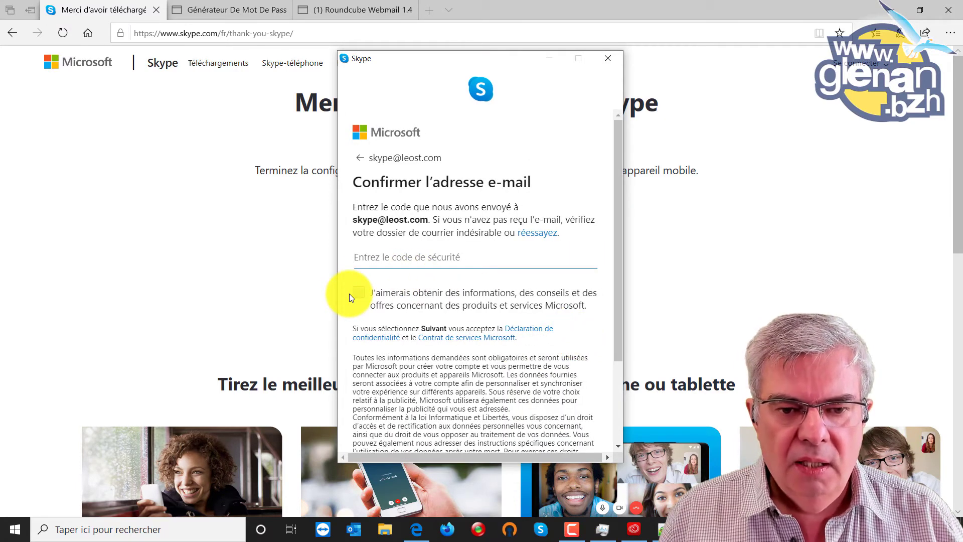
- Focus the security code field, then switch to the Roundcube Webmail inbox tab
scroll(502, 244, "down", 2)
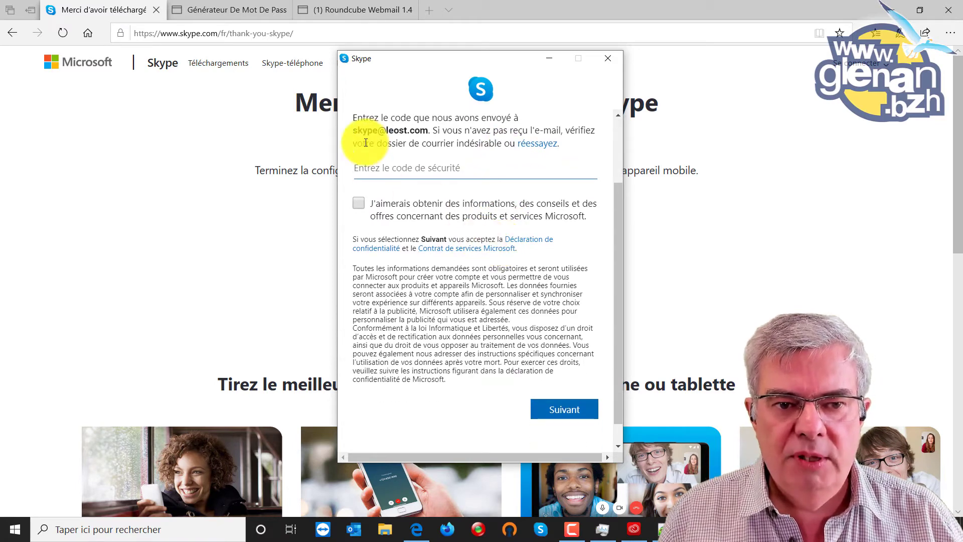
left_click(420, 175)
scroll(419, 176, "up", 2)
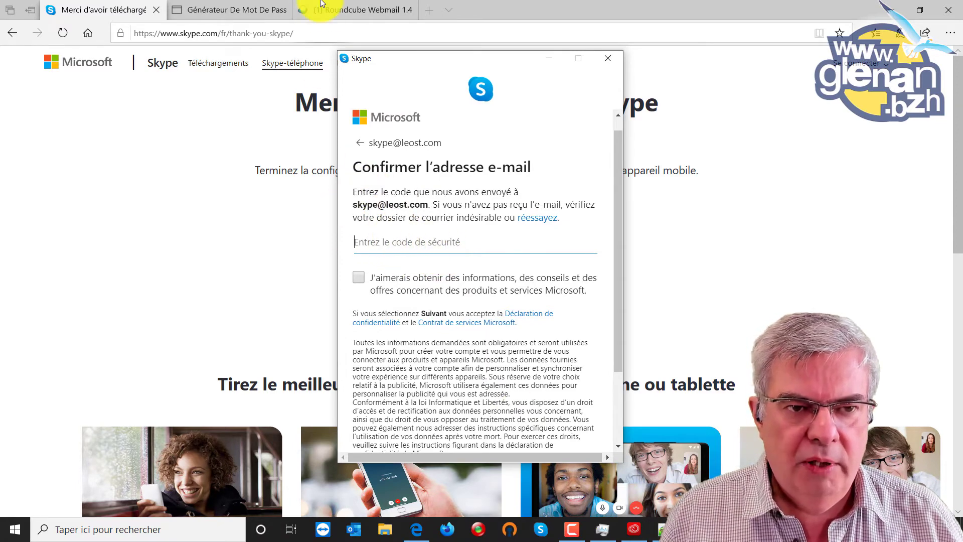
left_click(340, 5)
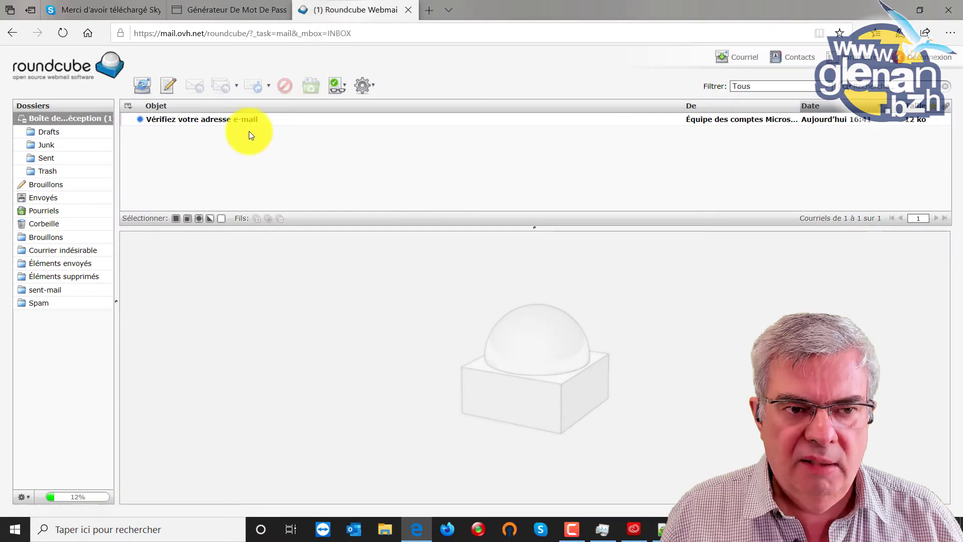
- Open the Microsoft 'Vérifiez votre adresse e-mail' message and select its security code, then return to Skype
left_click(243, 119)
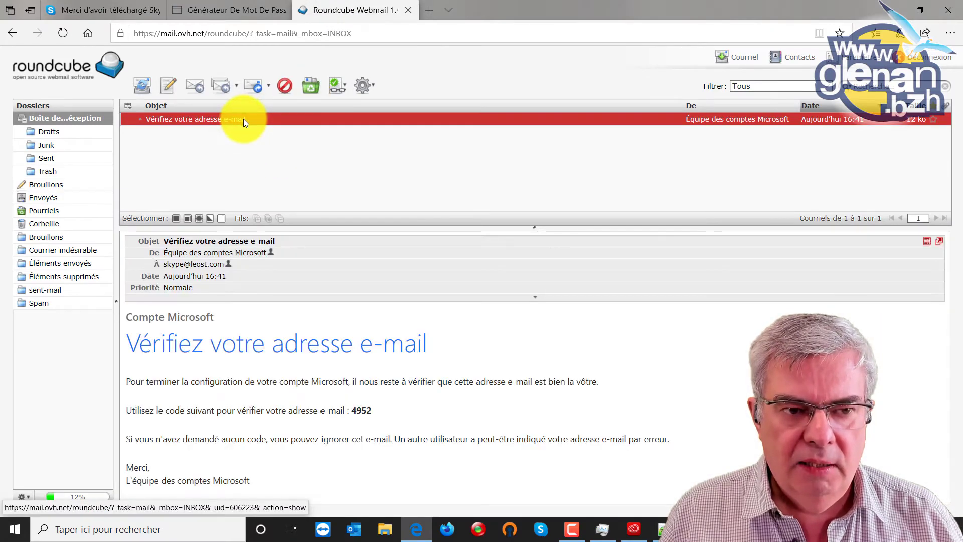
double_click(359, 409)
key("ctrl+c")
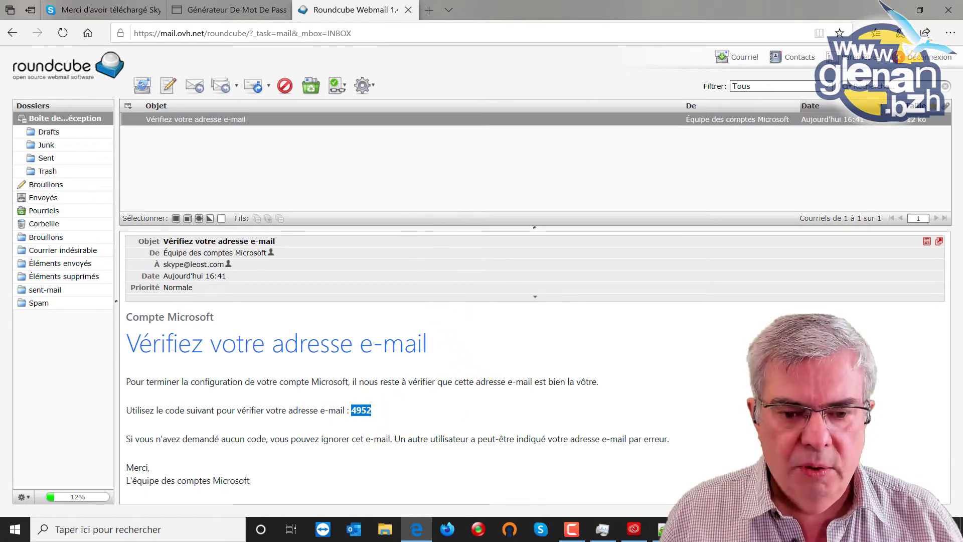
left_click(88, 9)
- Paste the copied security code into Skype's e-mail confirmation field and submit it
left_click(696, 529)
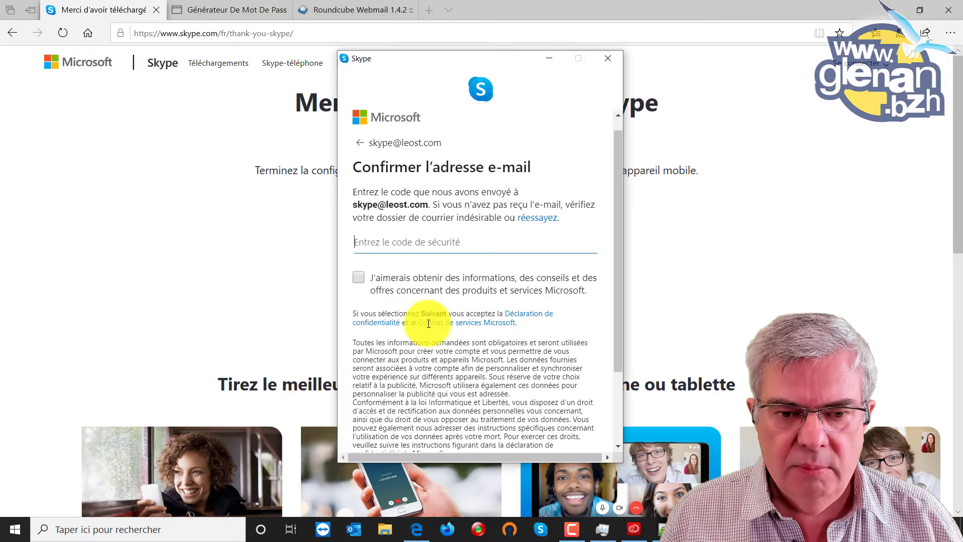
left_click(404, 246)
key("ctrl+v")
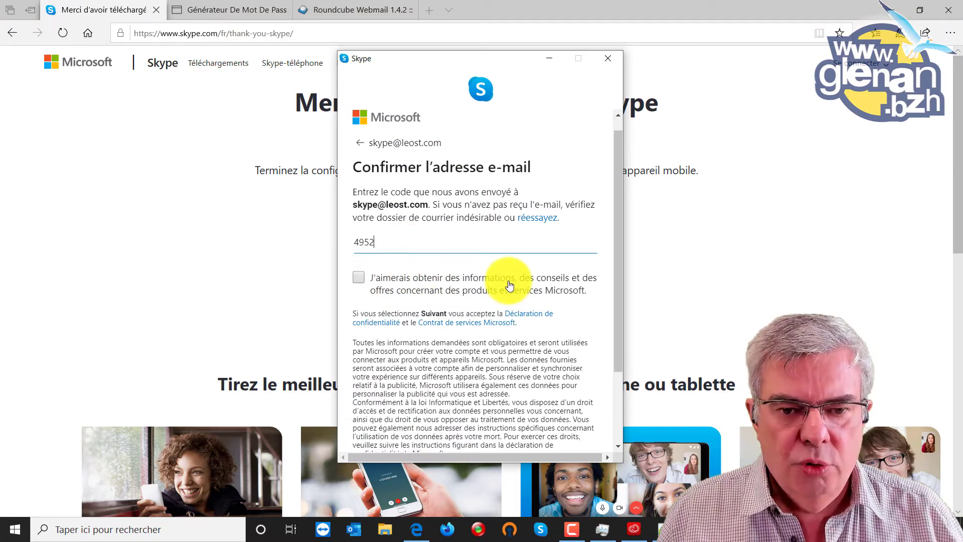
scroll(509, 281, "down", 2)
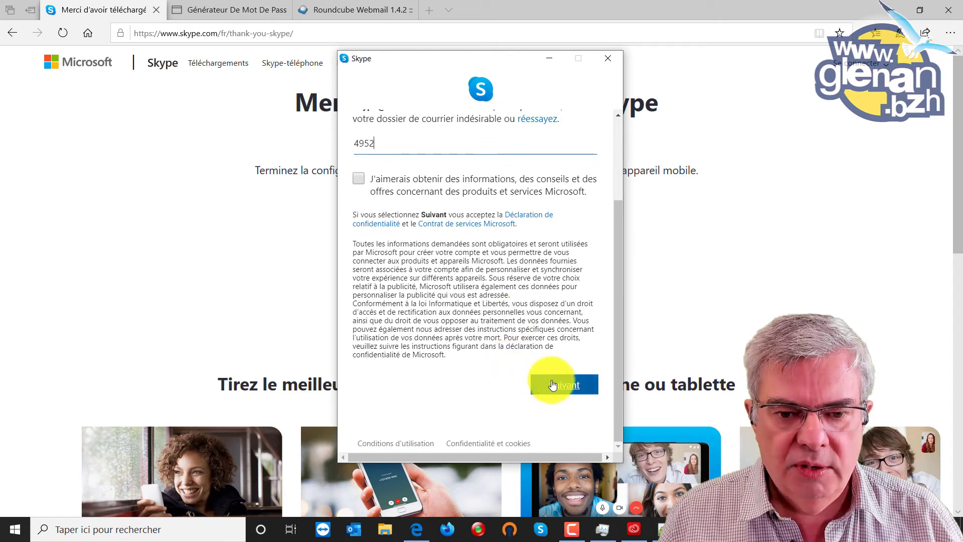
left_click(558, 382)
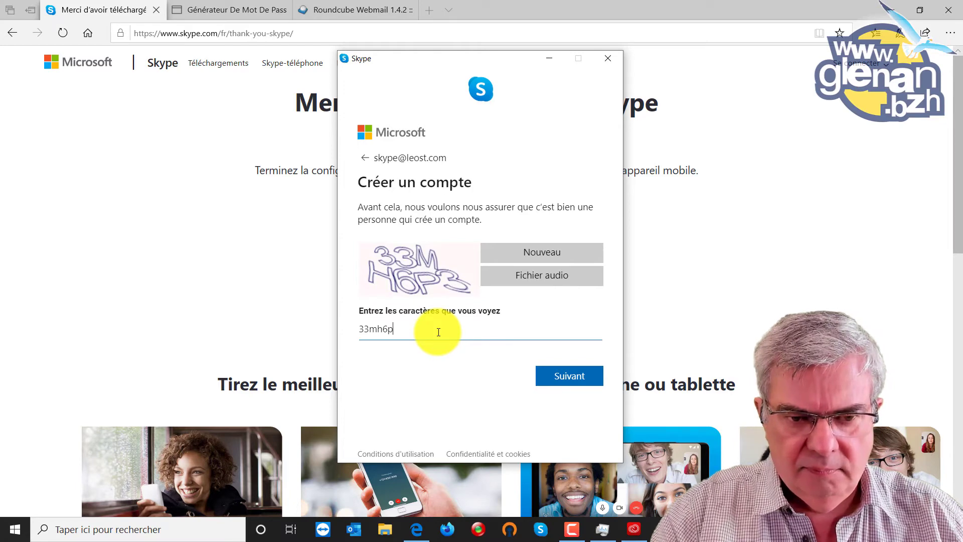
- Submit the entered captcha characters with Suivant to reach the avatar step
left_click(576, 379)
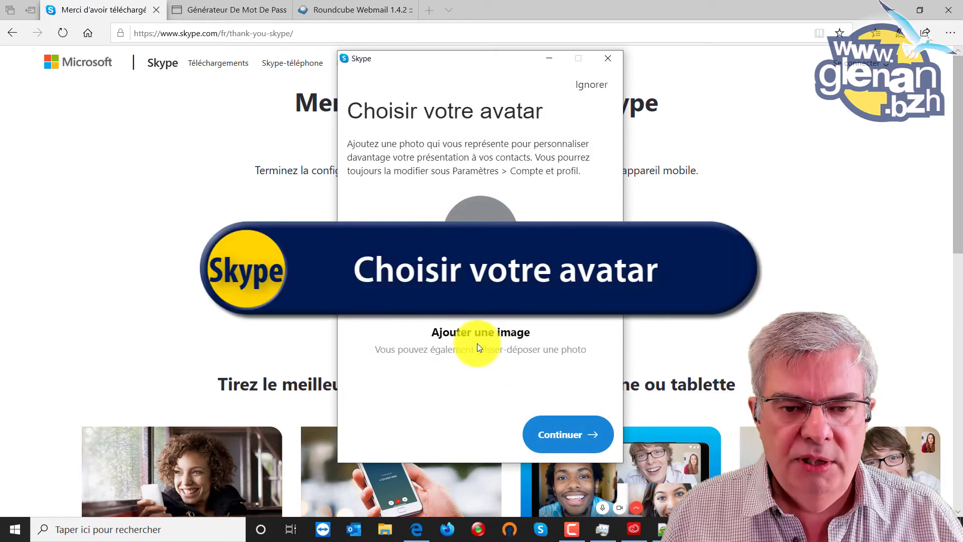
- Set the desktop portrait jpg as the Skype avatar and continue
left_click(477, 213)
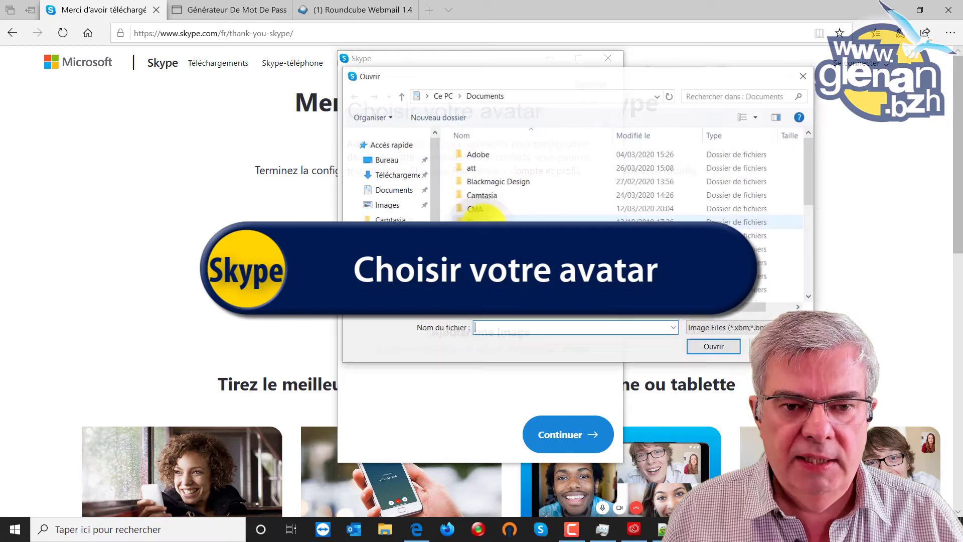
left_click(388, 159)
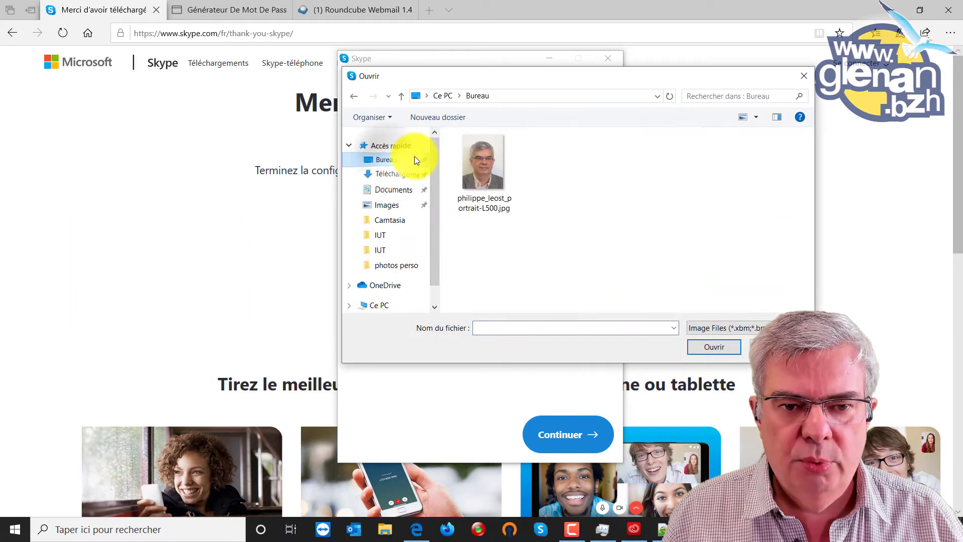
double_click(476, 165)
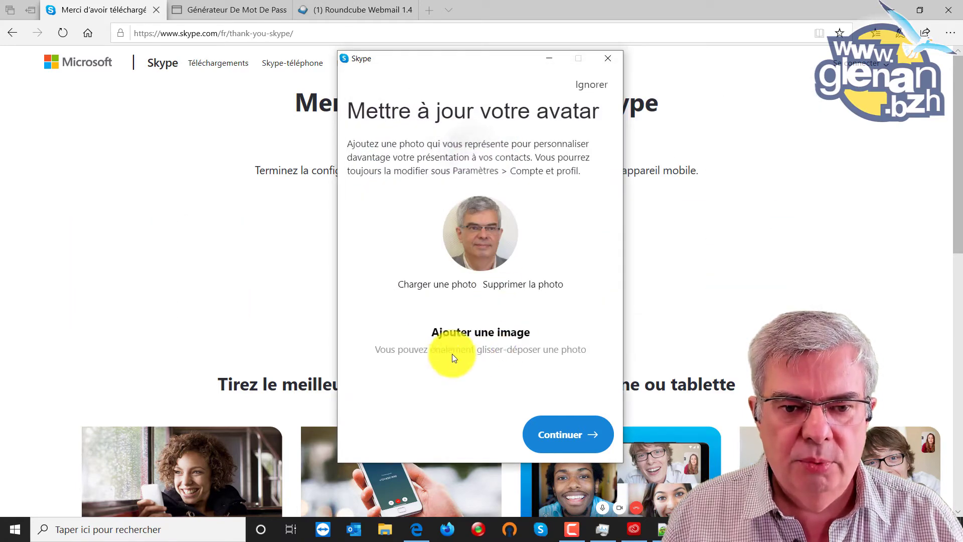
left_click(568, 441)
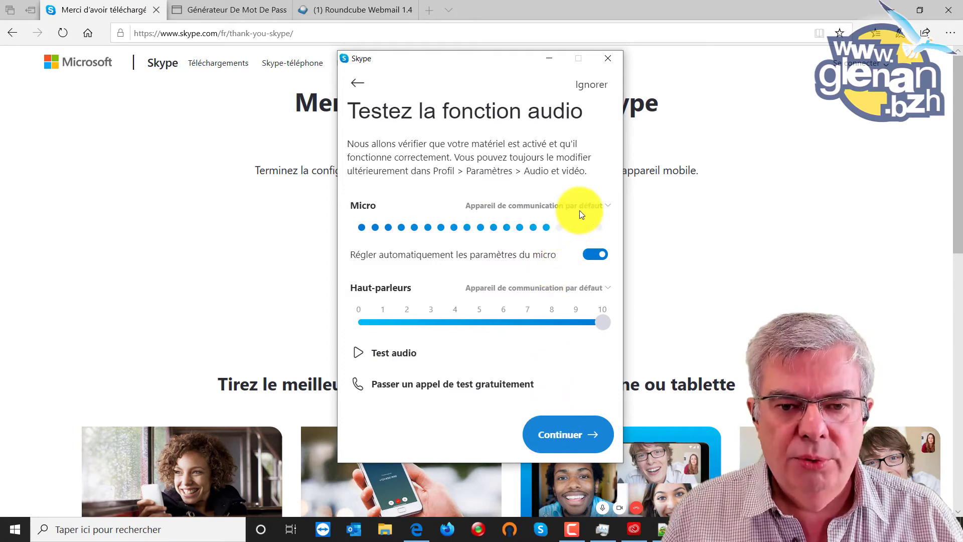
- Play the speaker test sound, then continue to the video test
left_click(385, 357)
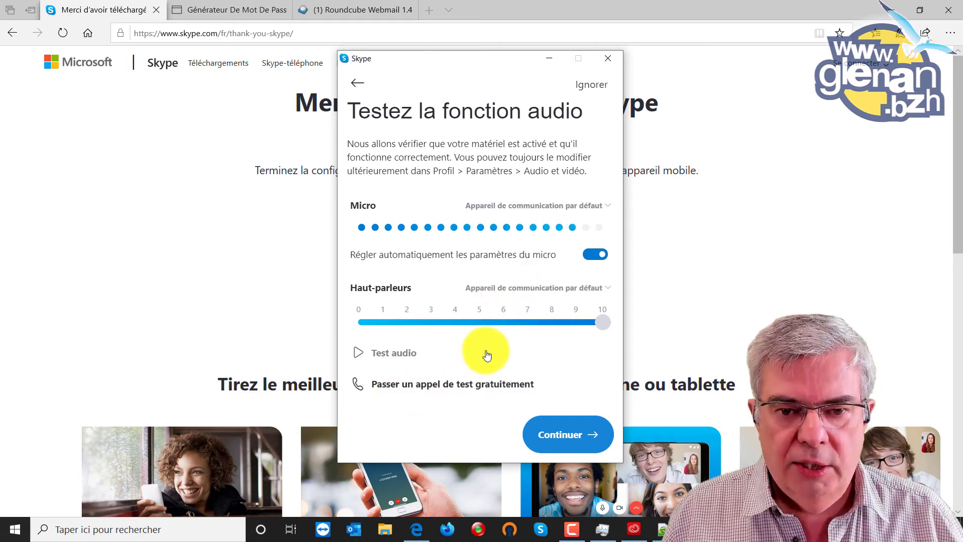
left_click(574, 437)
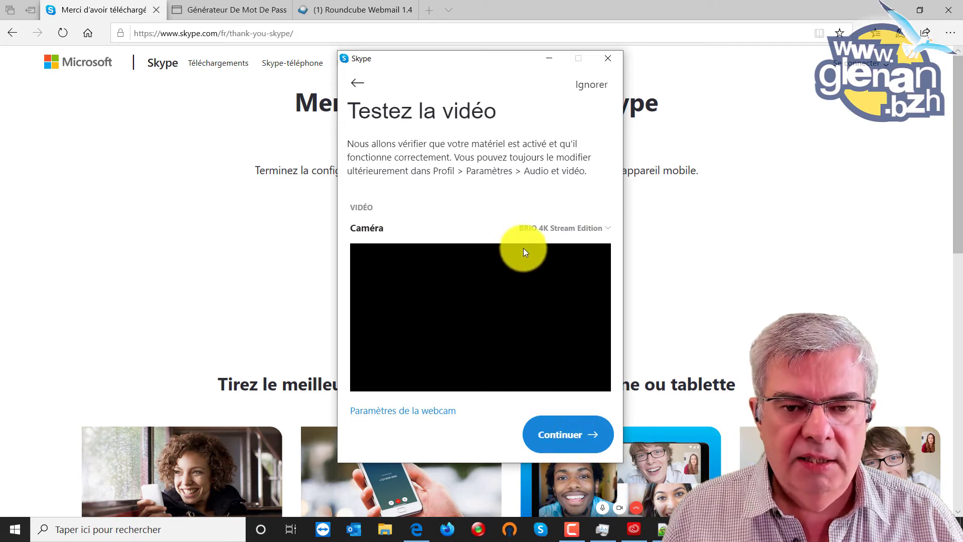
- Switch the camera to HD Pro Webcam C920 and continue past the video test
left_click(582, 229)
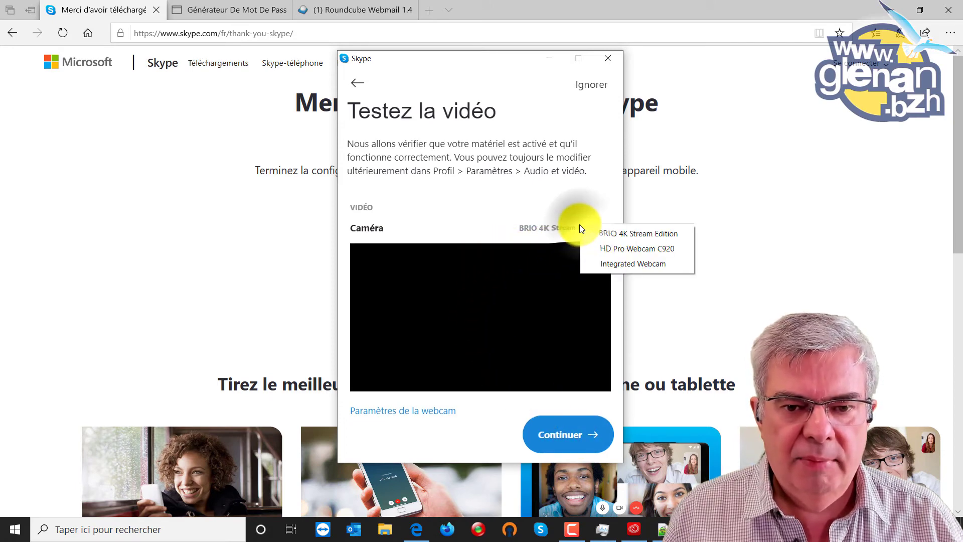
left_click(622, 248)
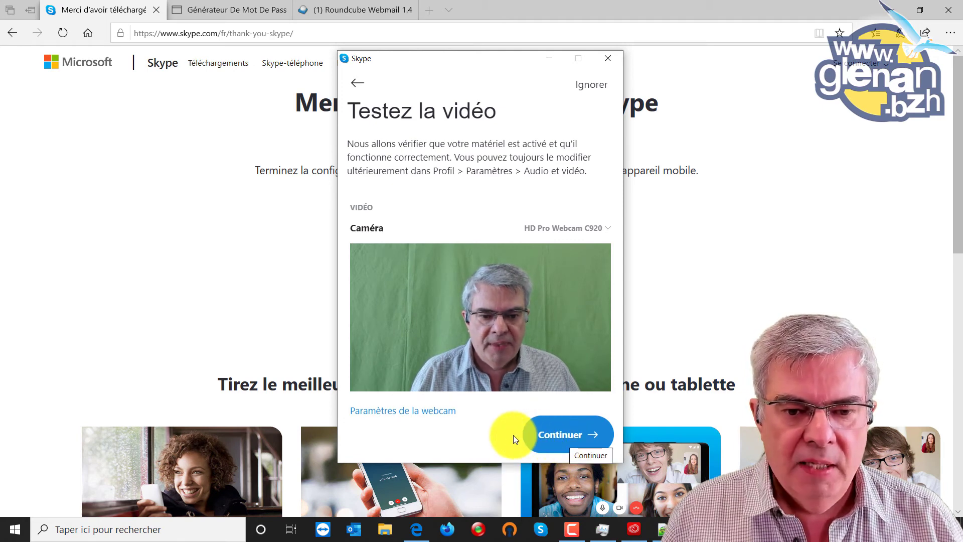
left_click(555, 437)
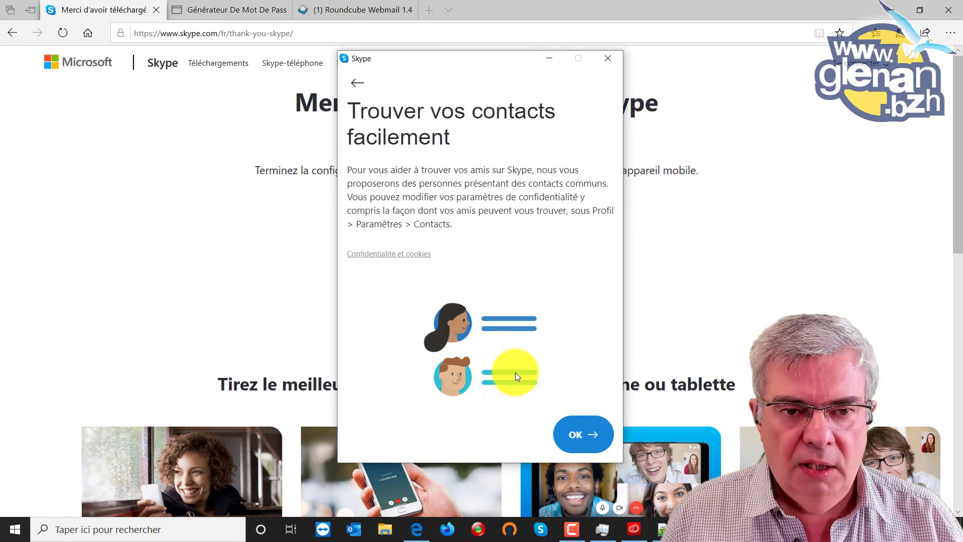
- Accept contact suggestions to reach the Bienvenue screen, then maximize and minimize Skype
left_click(576, 433)
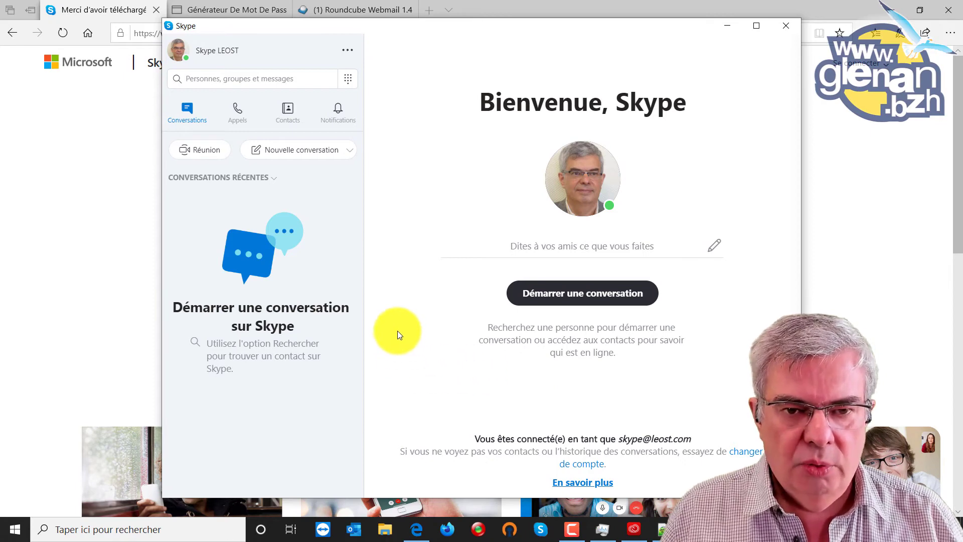
left_click(756, 25)
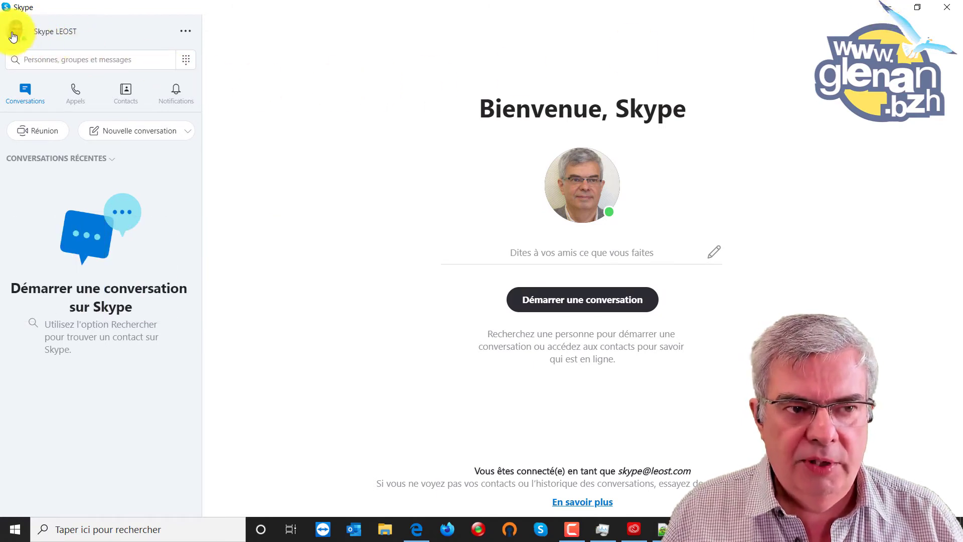
left_click(888, 8)
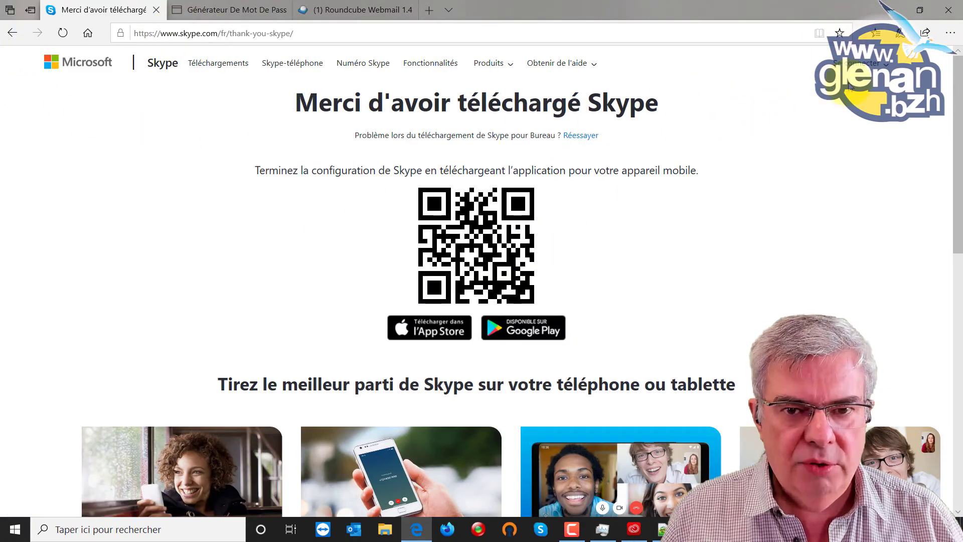
- Start Mon compte sign-in on the Skype site, submit the account e-mail, then go to the password generator
left_click(873, 66)
left_click(808, 98)
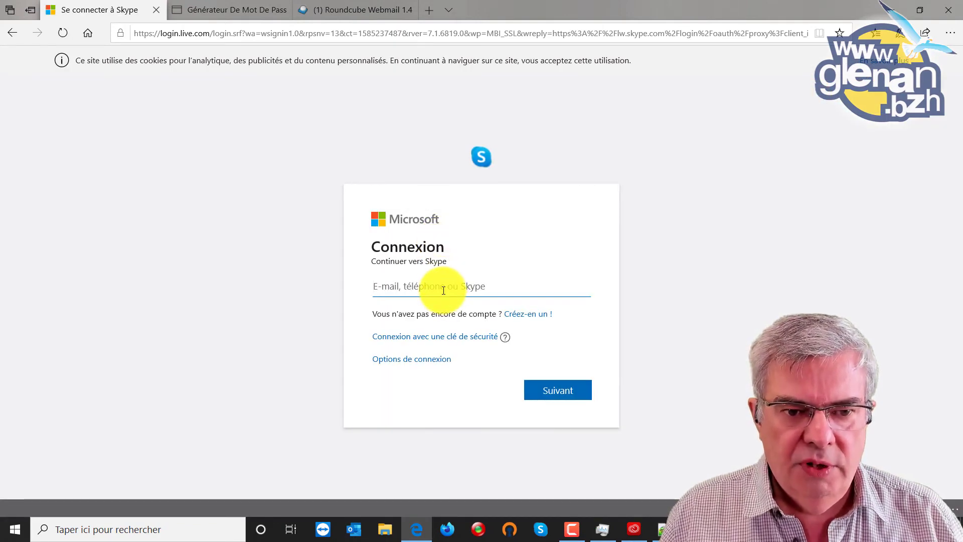
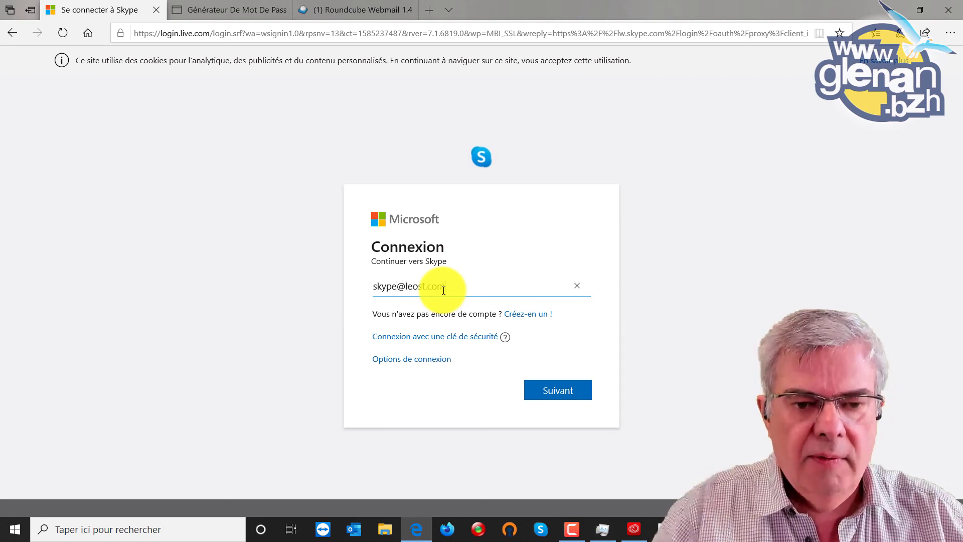
left_click(562, 389)
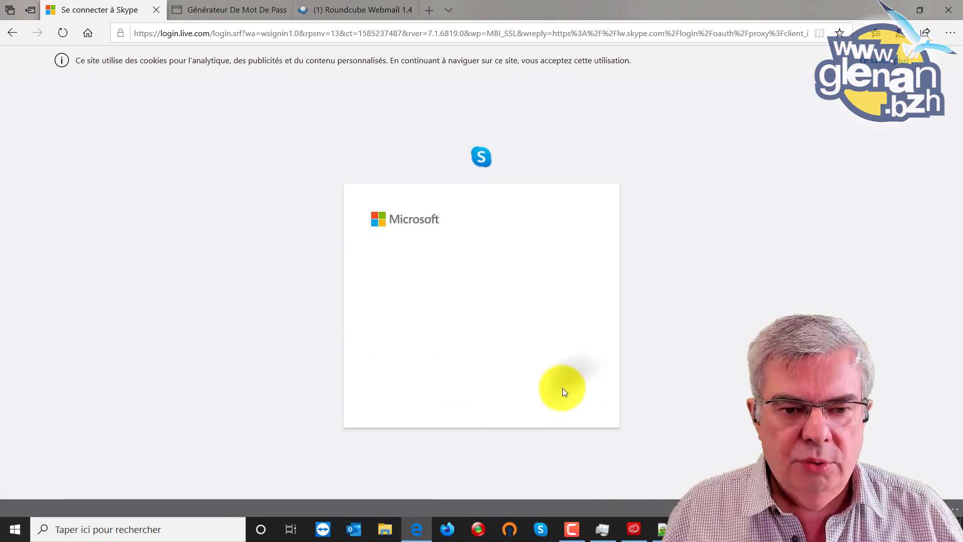
left_click(260, 10)
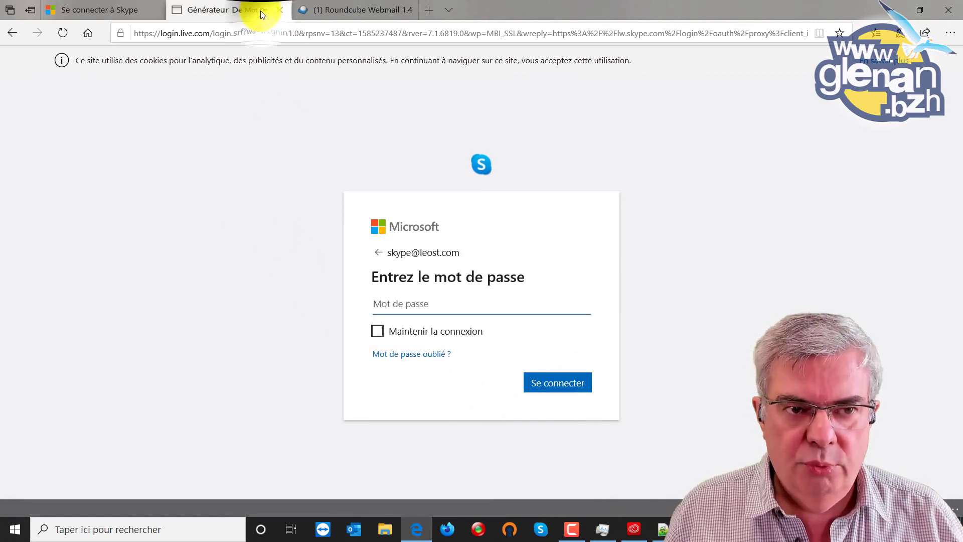
- Paste the generated nine-character password into the Skype sign-in and log in
left_click(115, 6)
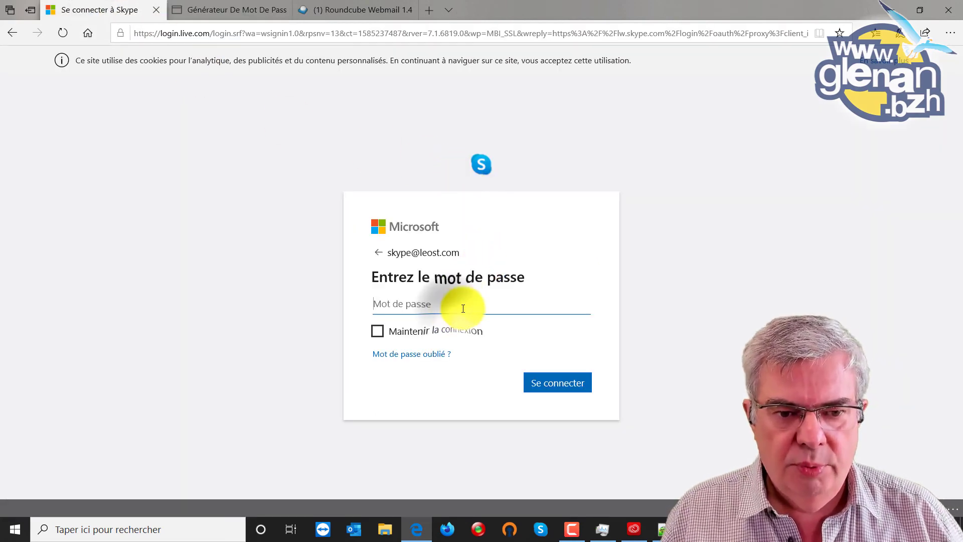
key("ctrl+v")
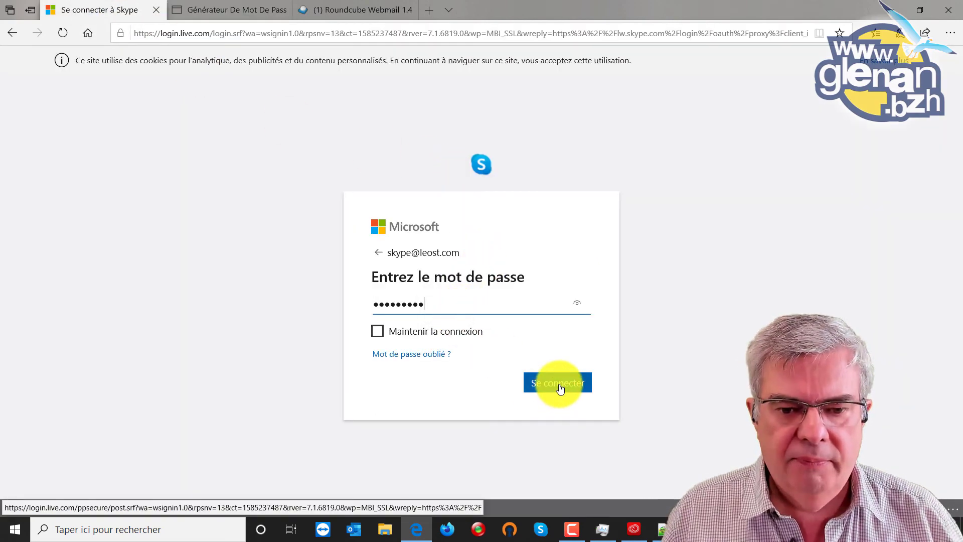
left_click(560, 387)
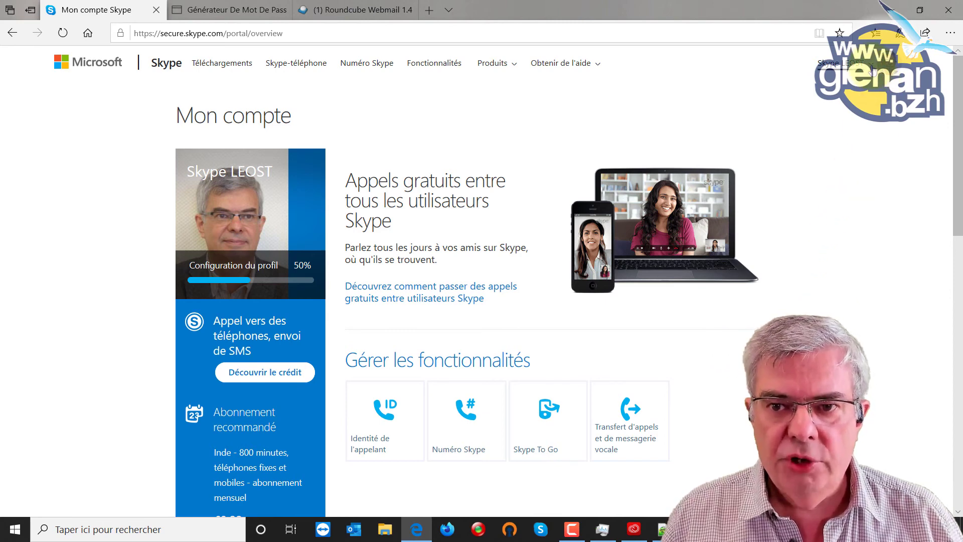
- Choose Utiliser Skype en ligne from the account-name menu to open web.skype.com
left_click(847, 64)
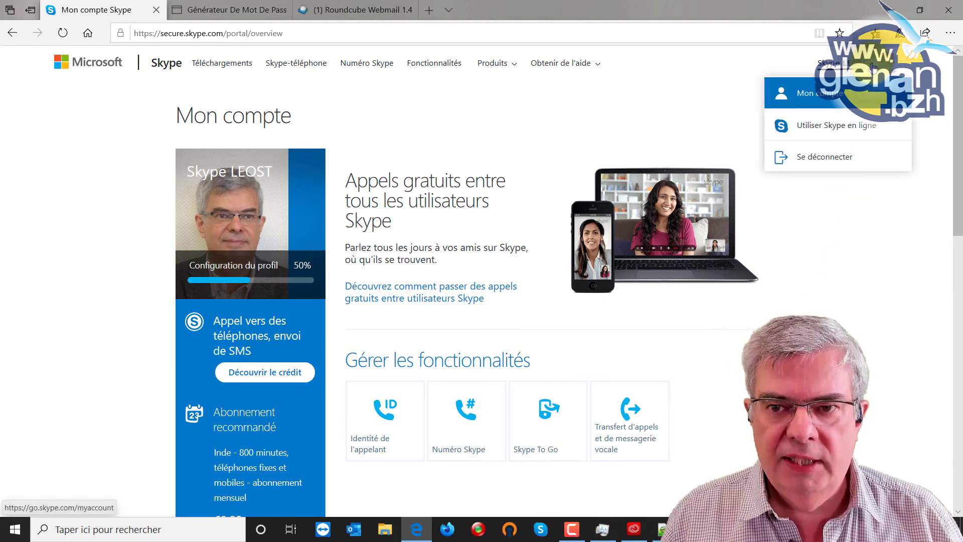
left_click(823, 130)
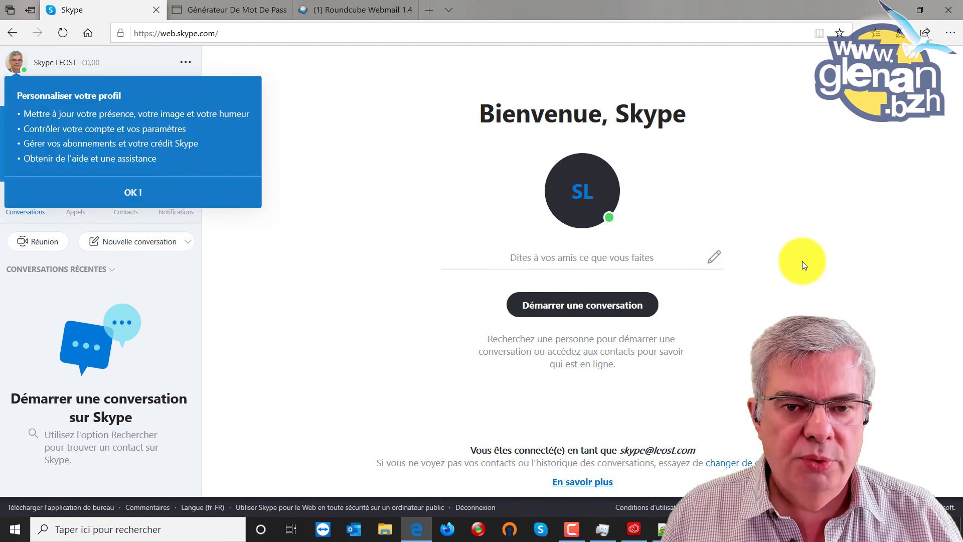
left_click(134, 192)
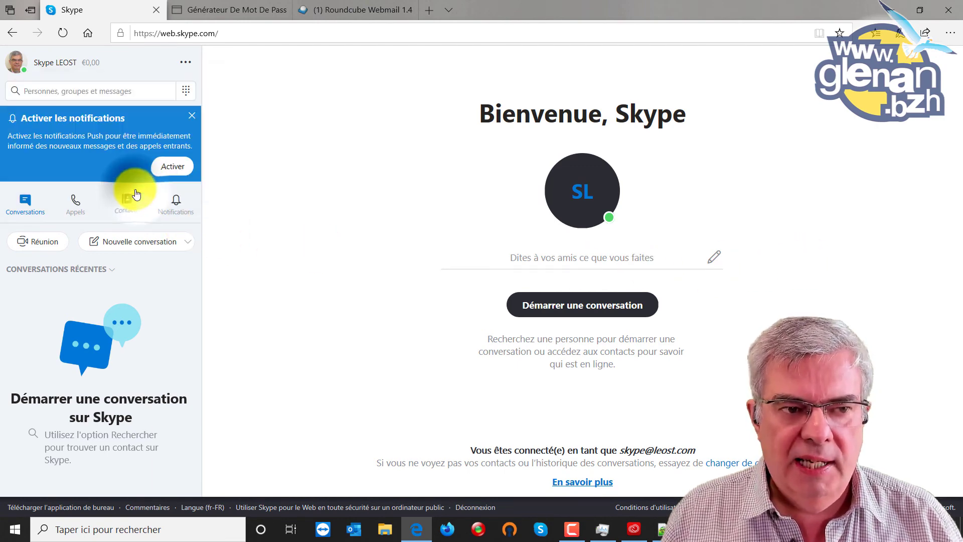